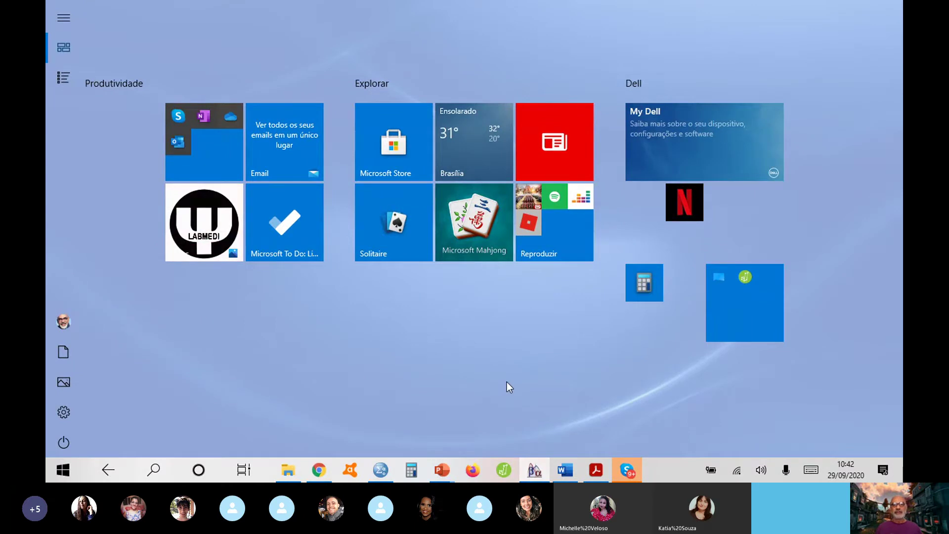
Switch to G*Power and select the t test for the difference between two independent means (two groups).
mouse_move(535, 471)
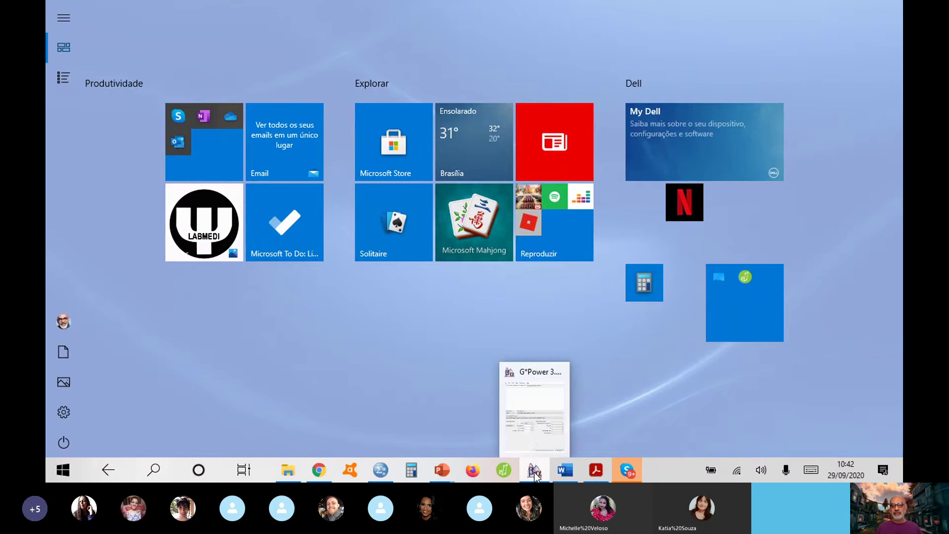
click(537, 443)
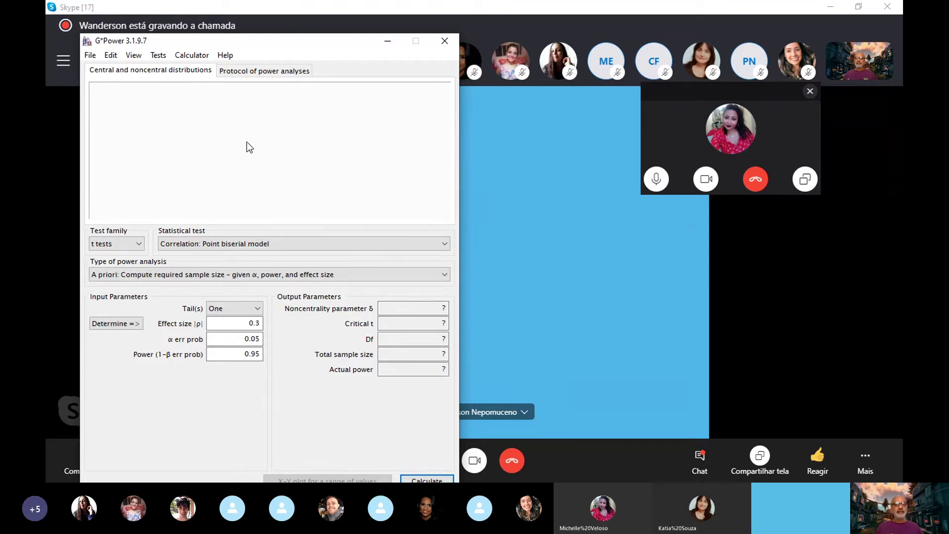
click(140, 244)
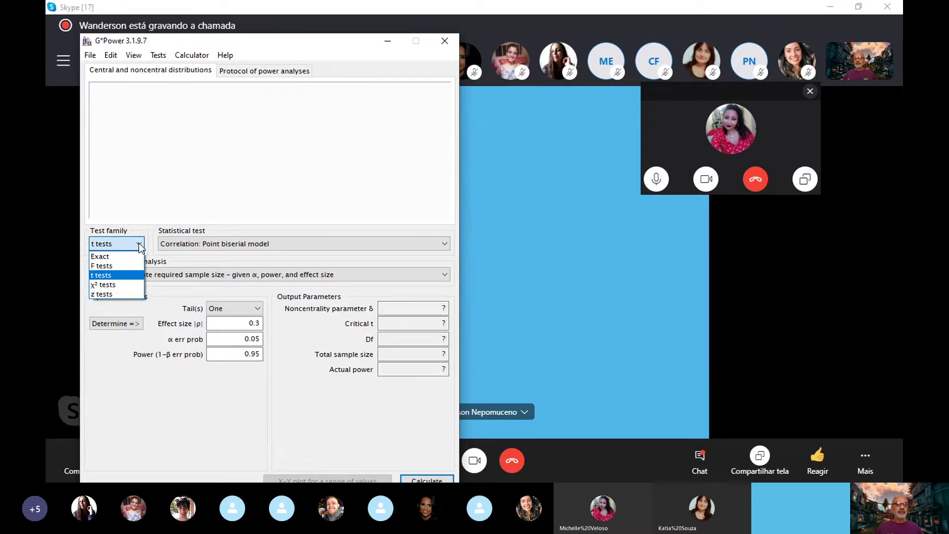
click(126, 275)
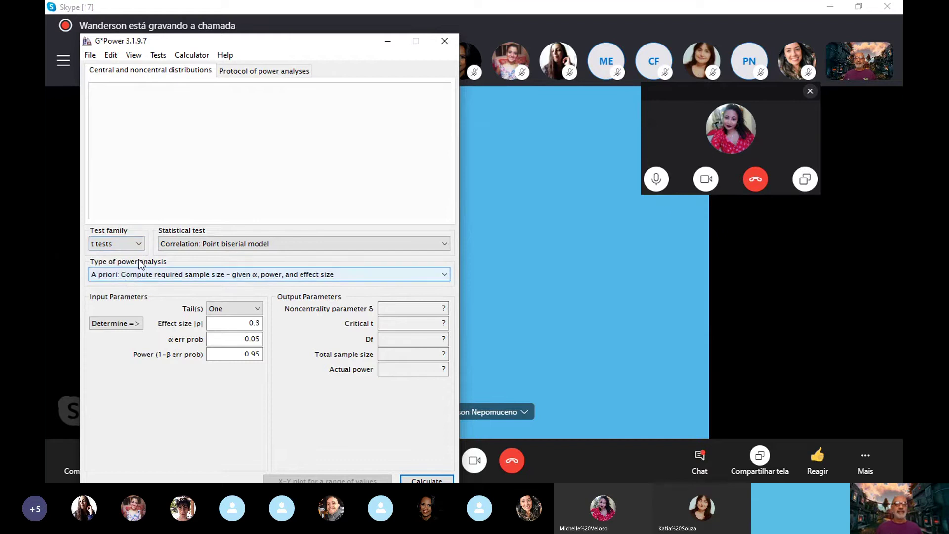
click(444, 245)
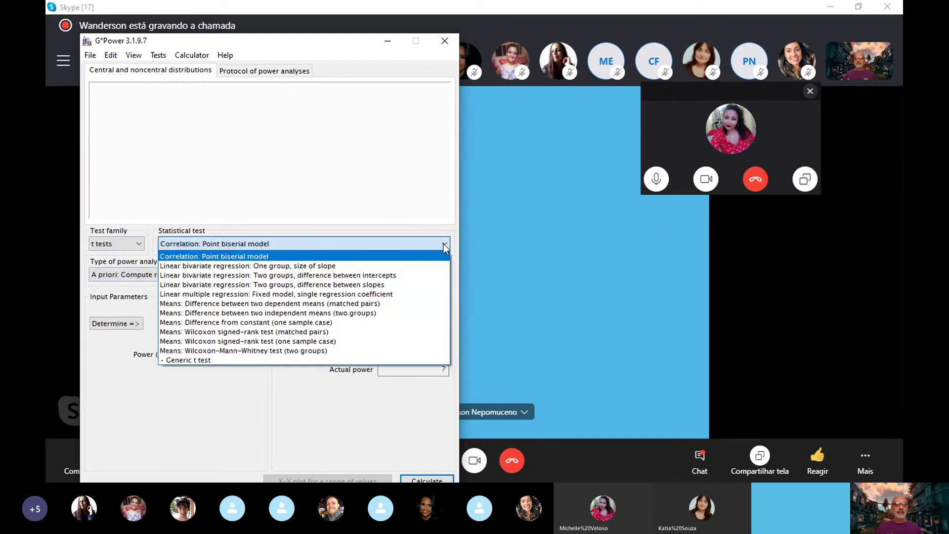
click(410, 312)
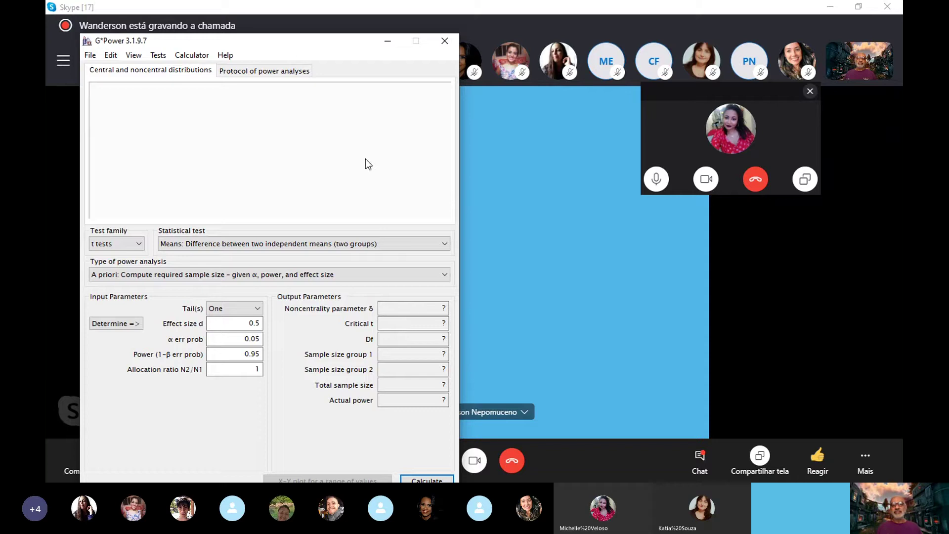
Review the available test families and types of power analysis, keeping the current selections.
click(140, 247)
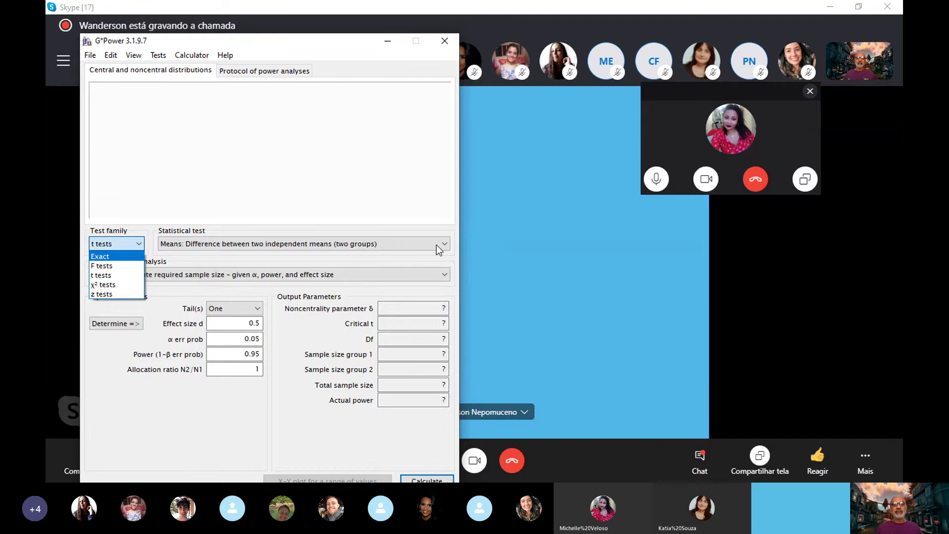
click(152, 193)
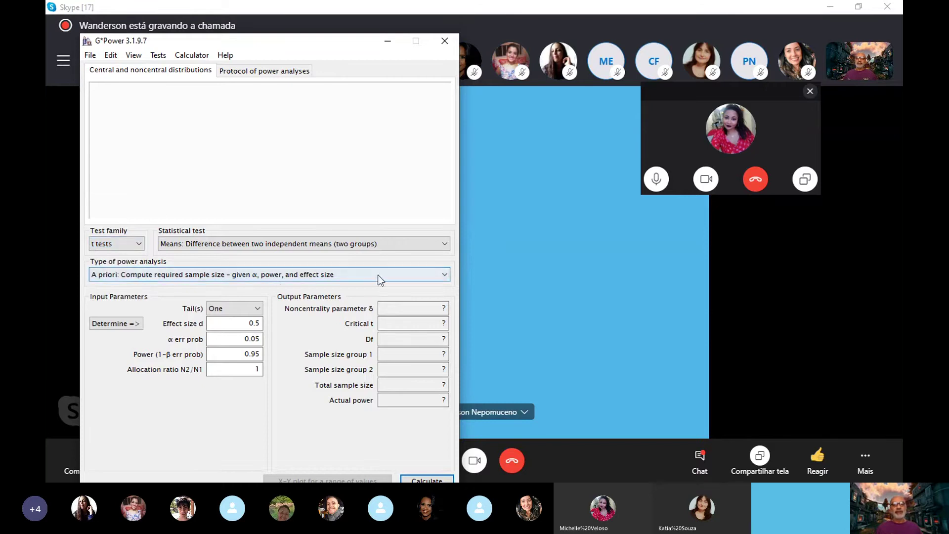
click(447, 276)
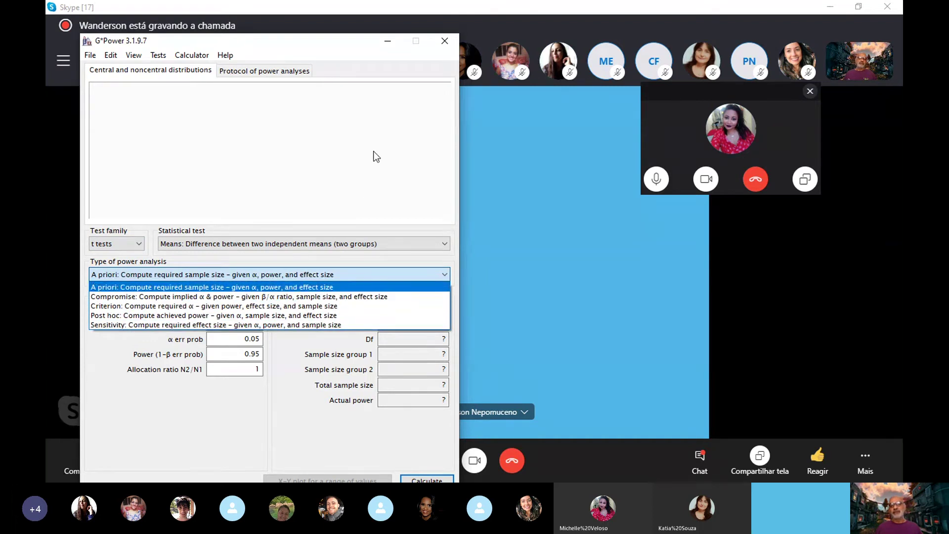
click(289, 390)
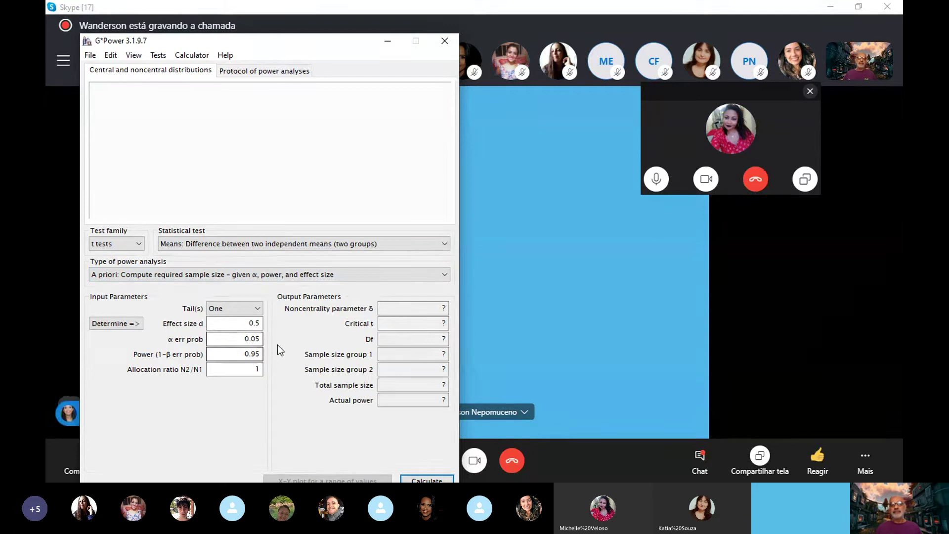
Set the allocation ratio N2/N1 to 1.
double_click(257, 369)
key(BackSpace)
text(1)
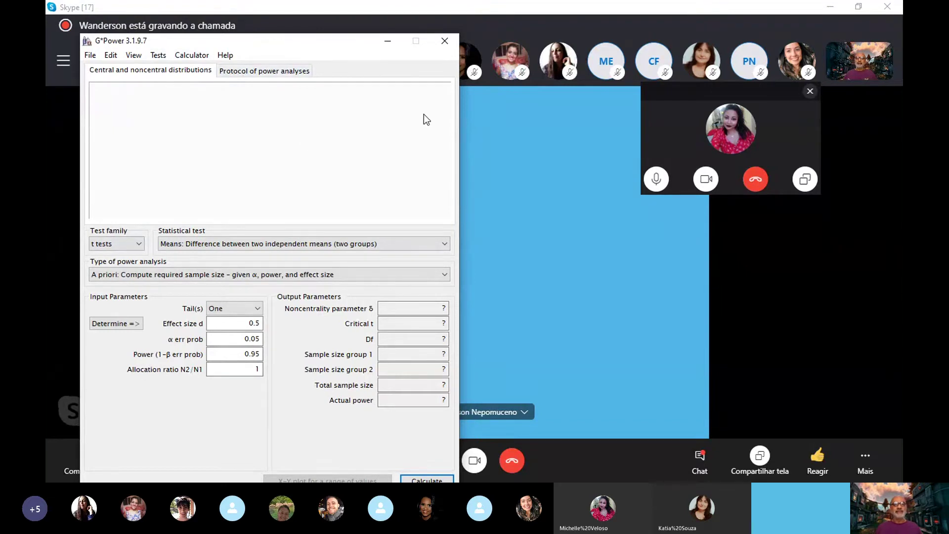
Close G*Power and resume the PowerPoint slide show from the Cálculo do Poder slide.
click(444, 41)
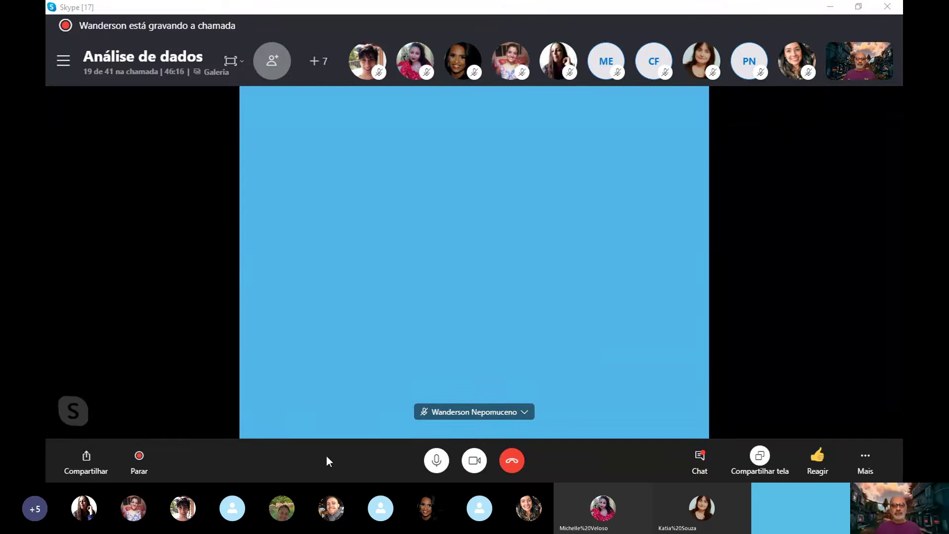
click(831, 6)
key(super)
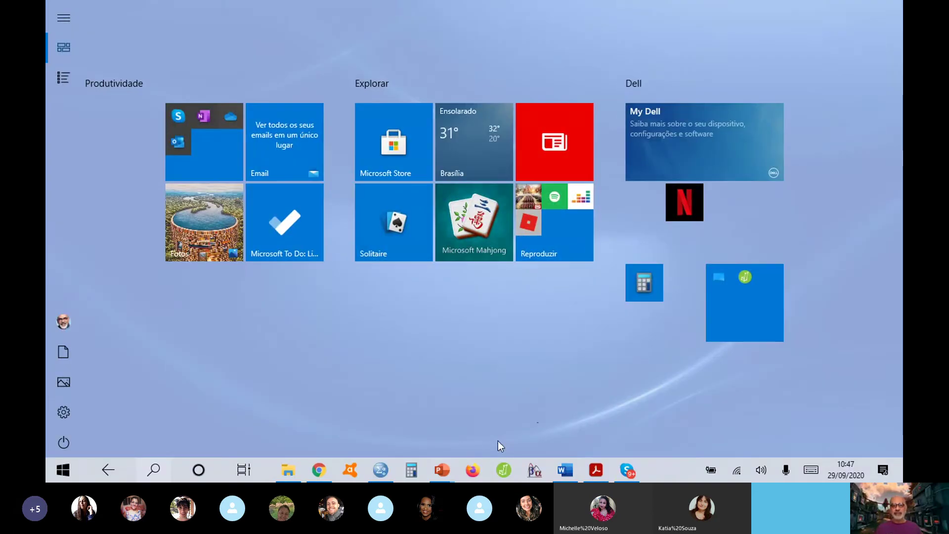
mouse_move(445, 473)
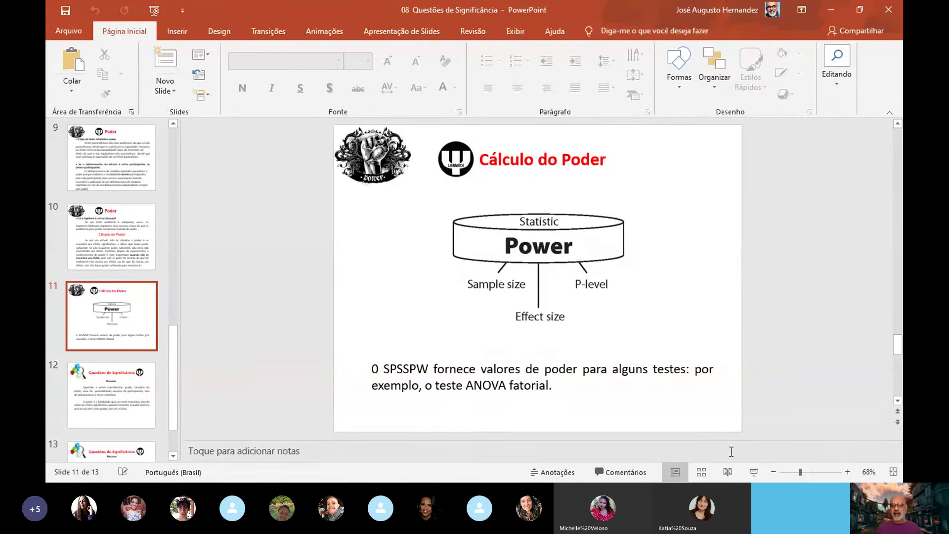
click(753, 474)
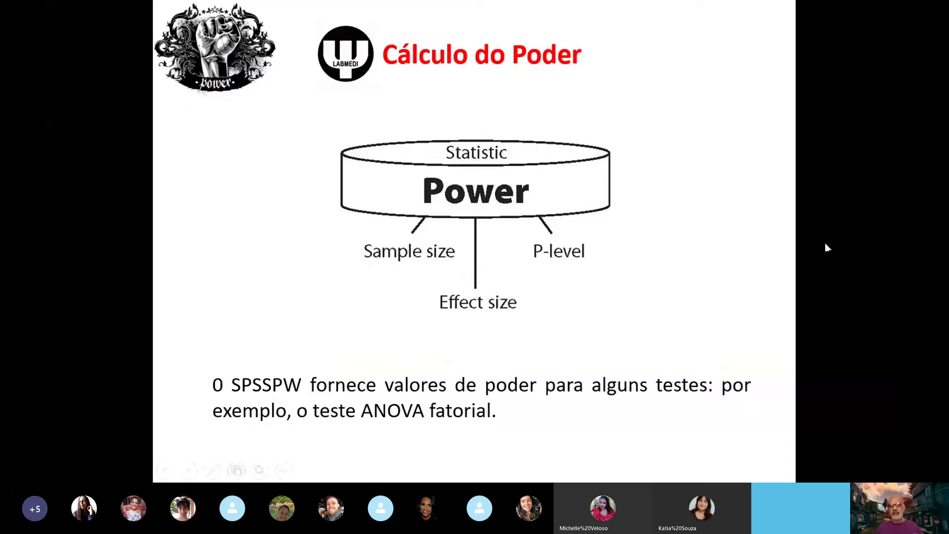
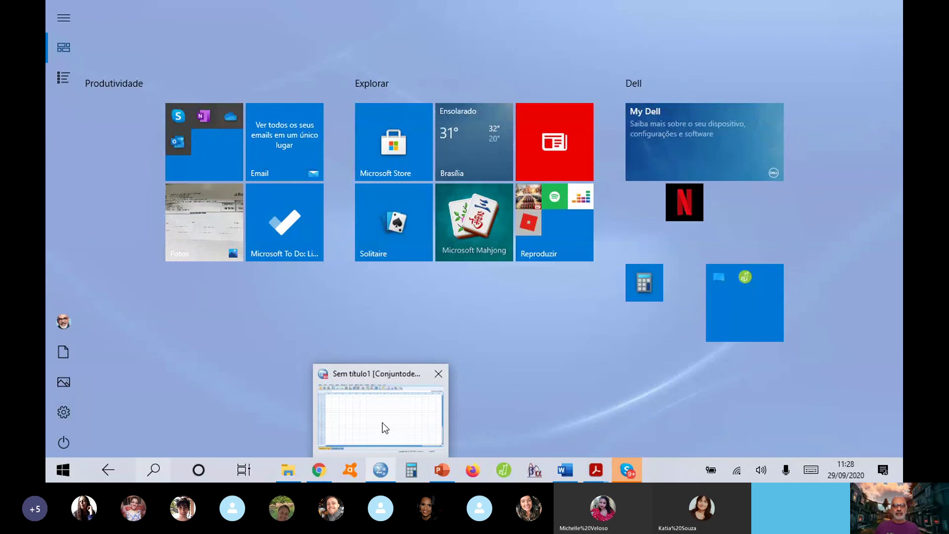
Switch to IBM SPSS Statistics and choose to open another file from the startup dialog.
click(382, 423)
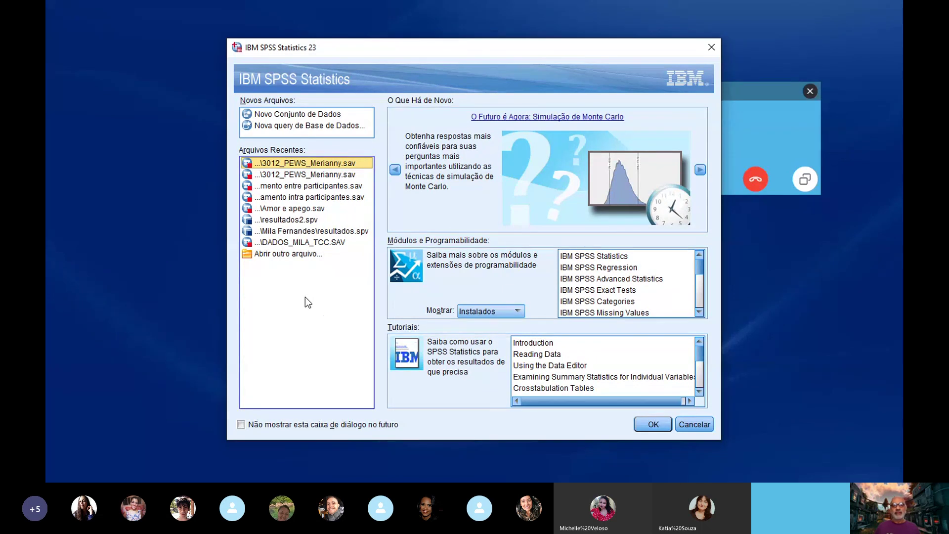
click(291, 253)
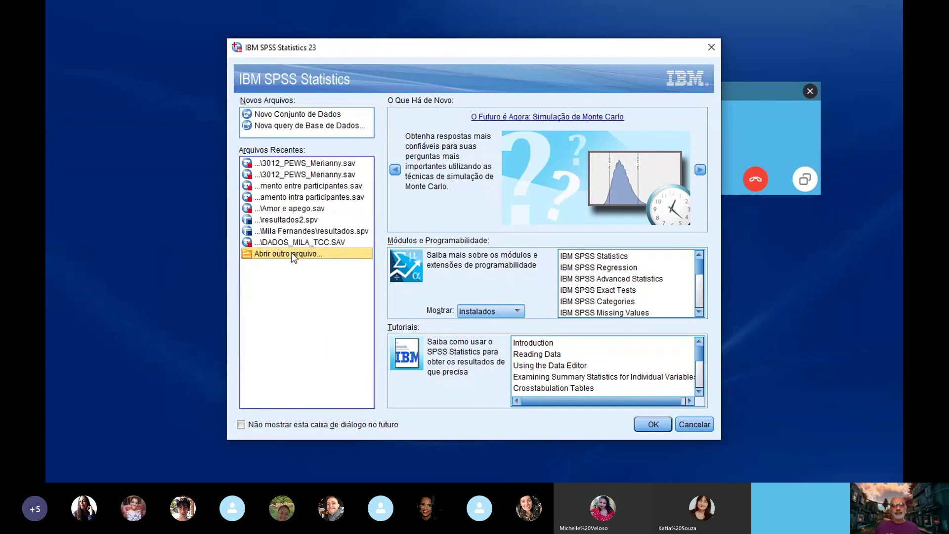
click(658, 428)
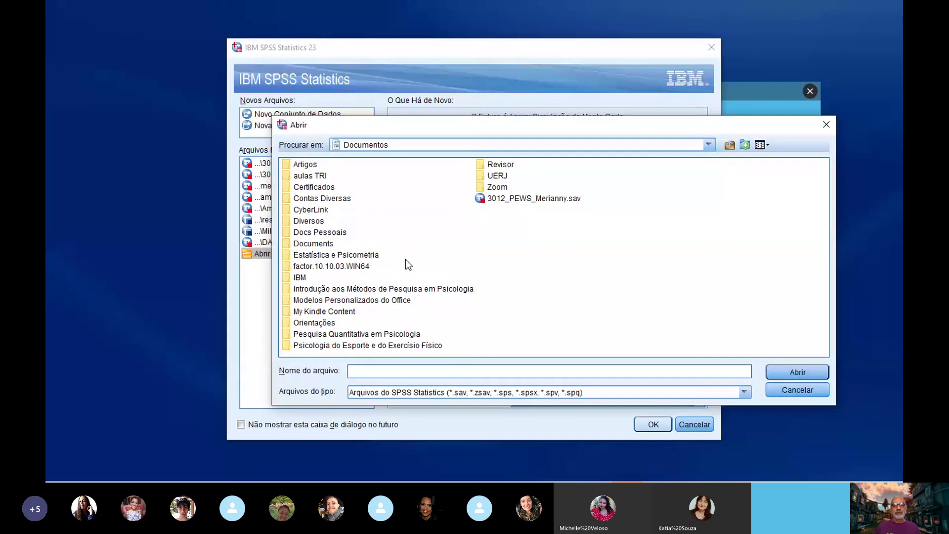
Open Dados Gerais Equilibrada.sav from the Estatística folder of the PSICO USF article under Artigos, Publicados.
click(314, 163)
double_click(286, 163)
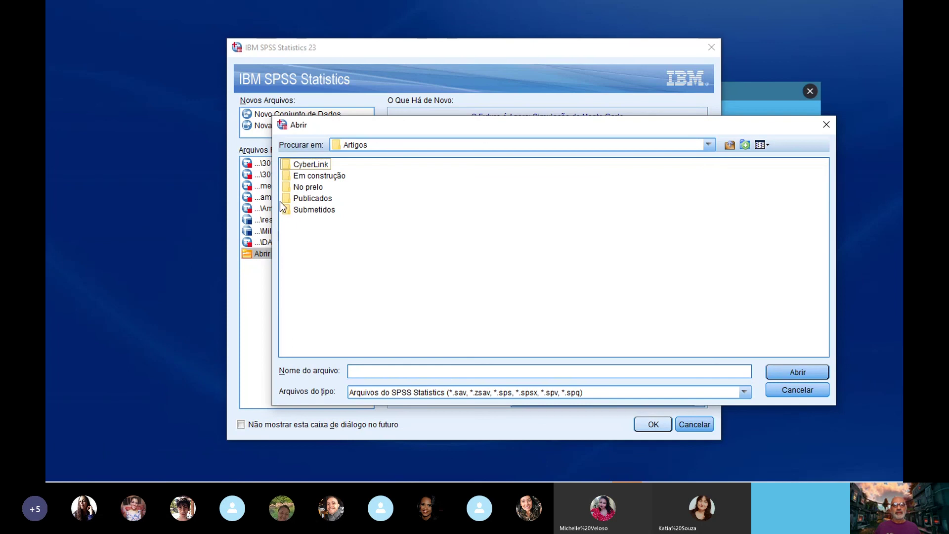
double_click(287, 199)
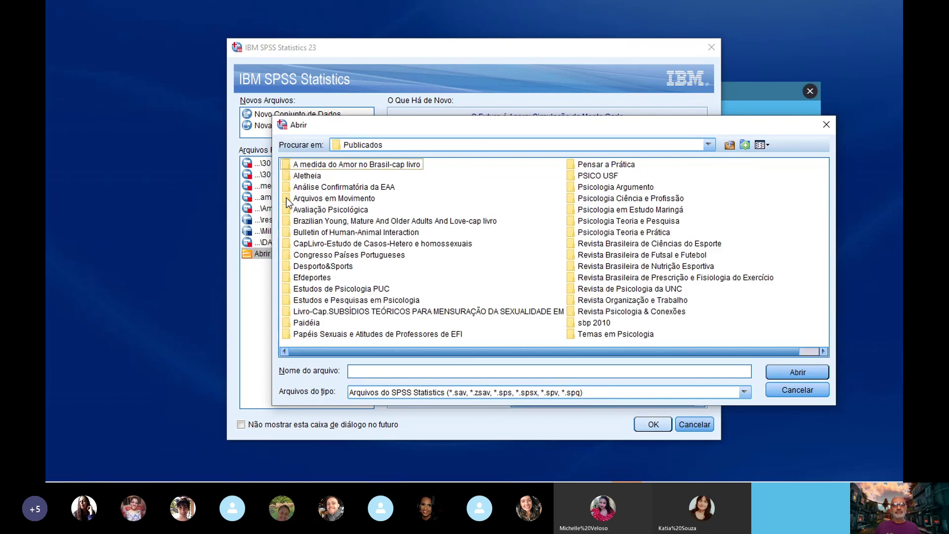
click(573, 176)
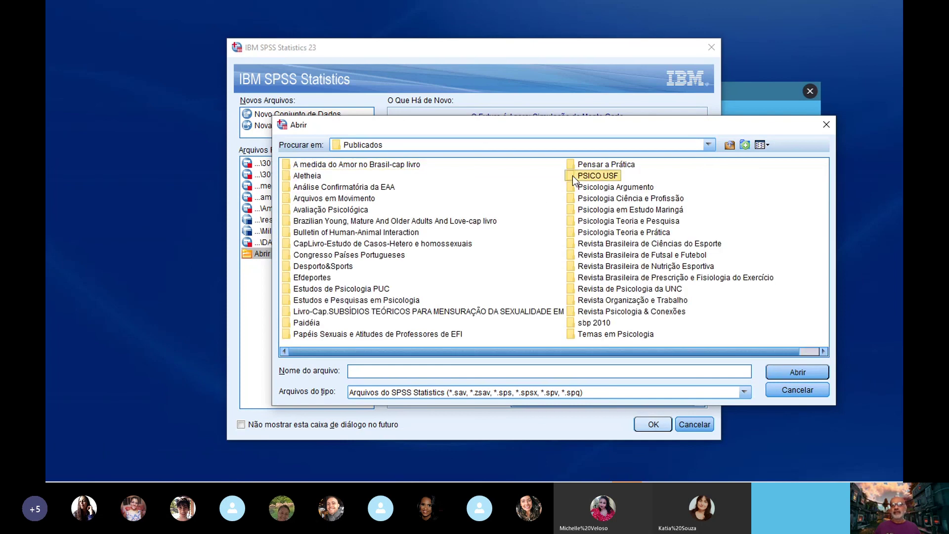
double_click(573, 176)
double_click(289, 164)
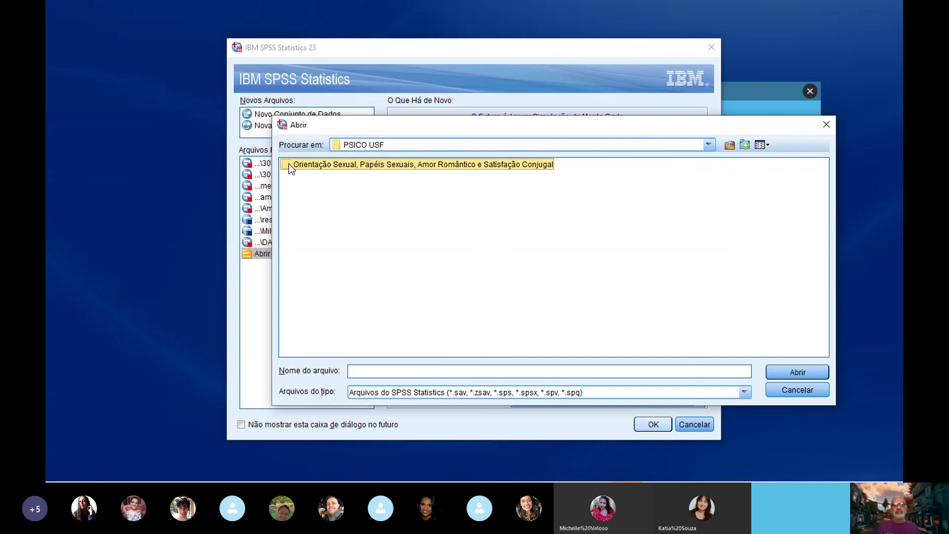
double_click(287, 186)
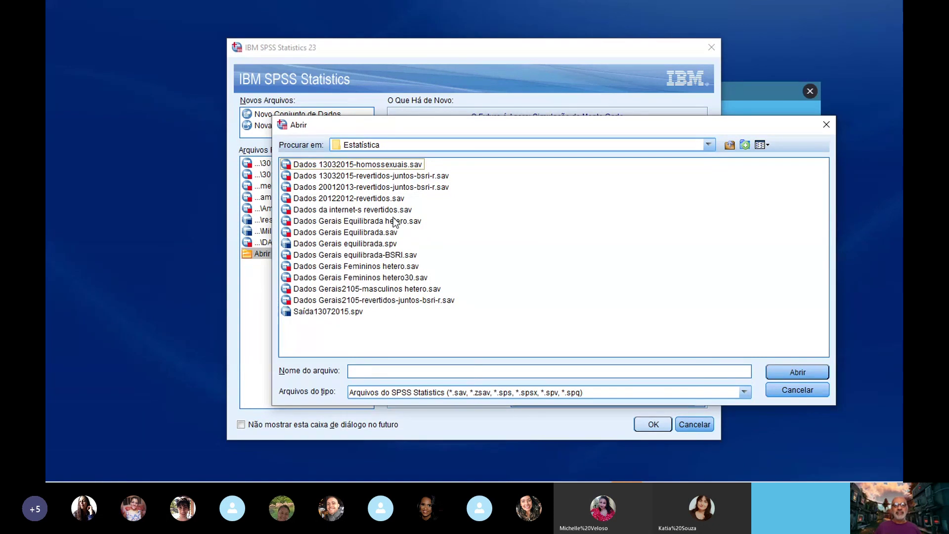
double_click(289, 233)
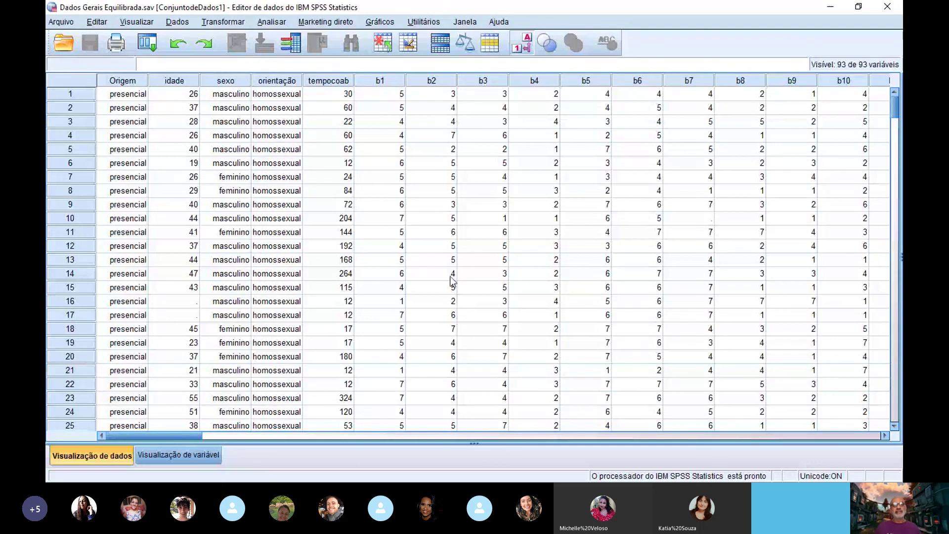
Examine the final variables of the dataset, such as Papéis, with value labels turned off and on again.
click(872, 434)
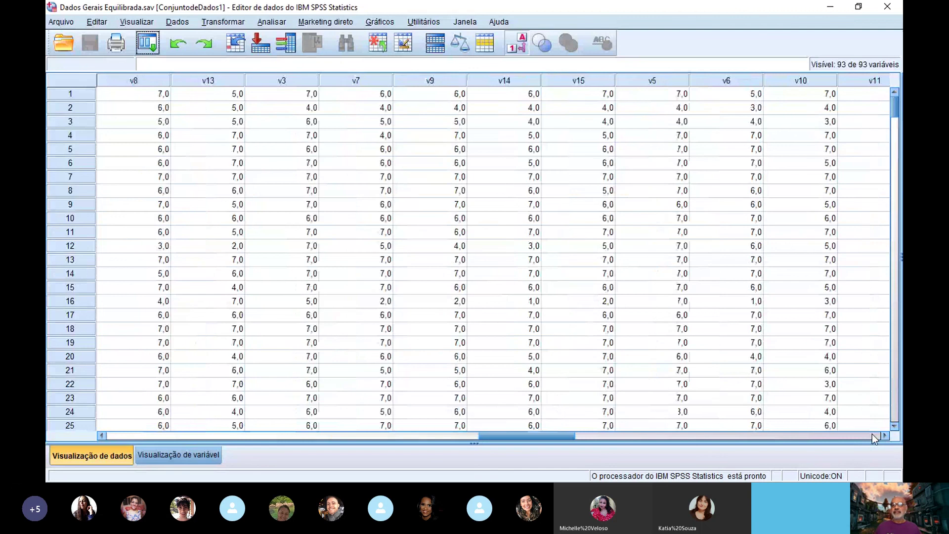
click(872, 434)
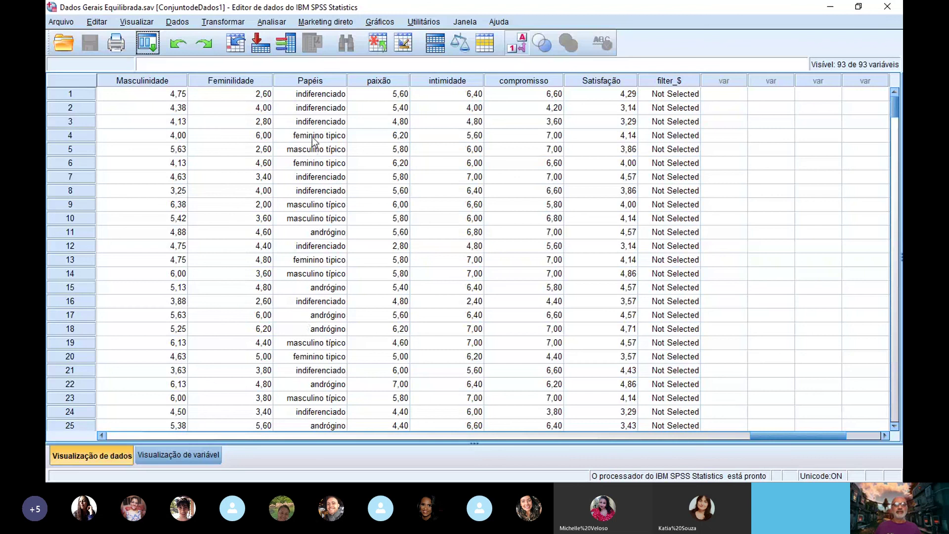
click(519, 44)
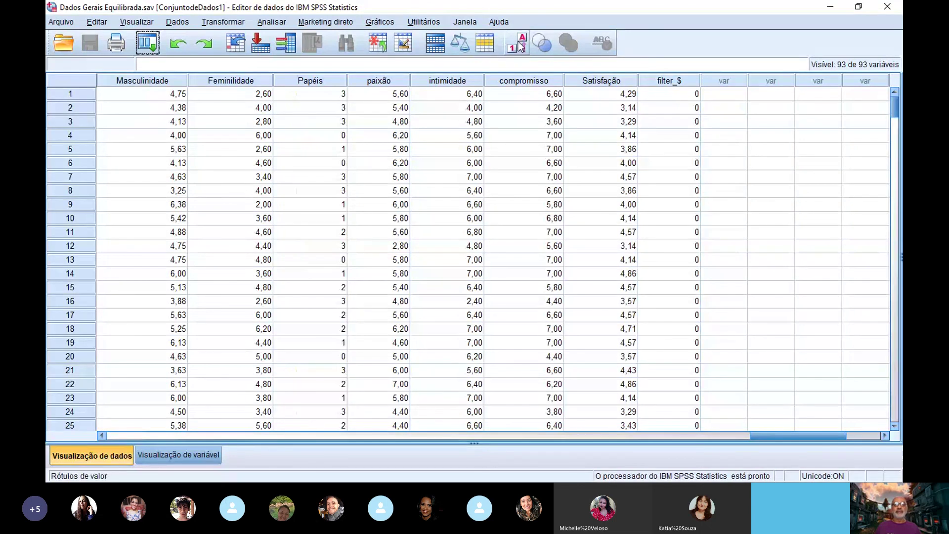
click(519, 45)
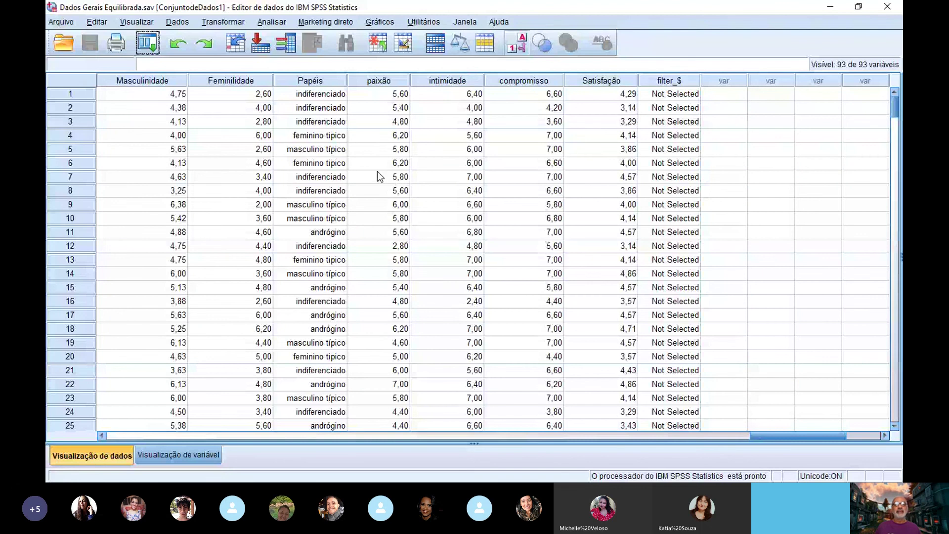
Start a one-sample nonparametric test and review its default test fields and test selection settings.
click(280, 23)
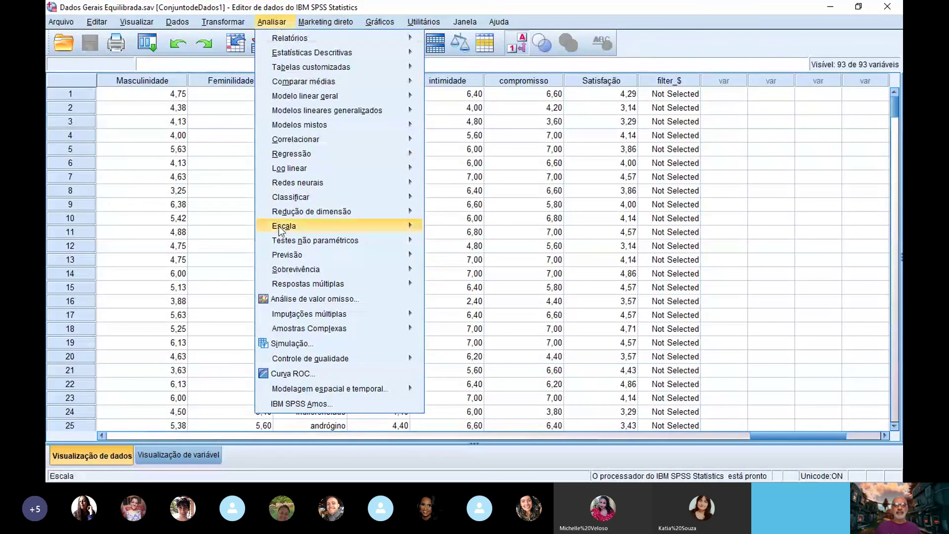
mouse_move(326, 238)
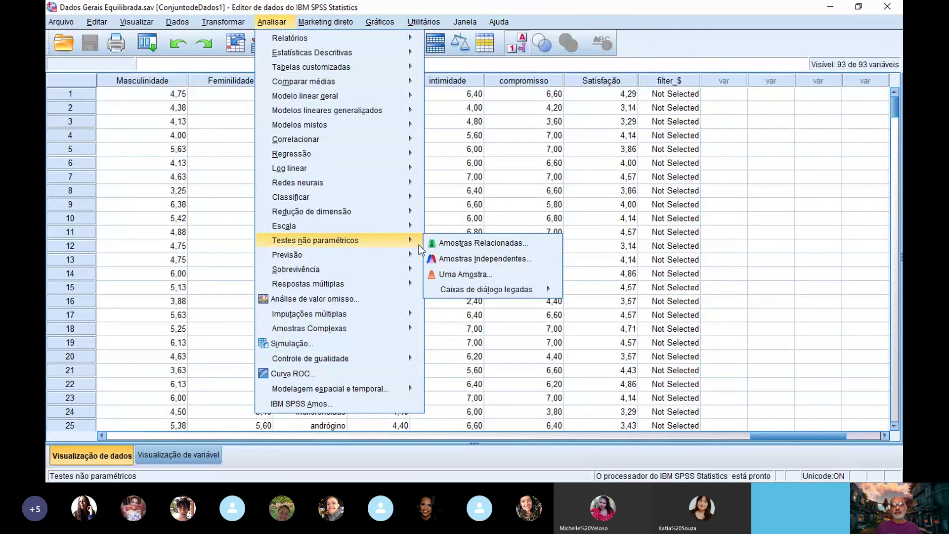
click(466, 274)
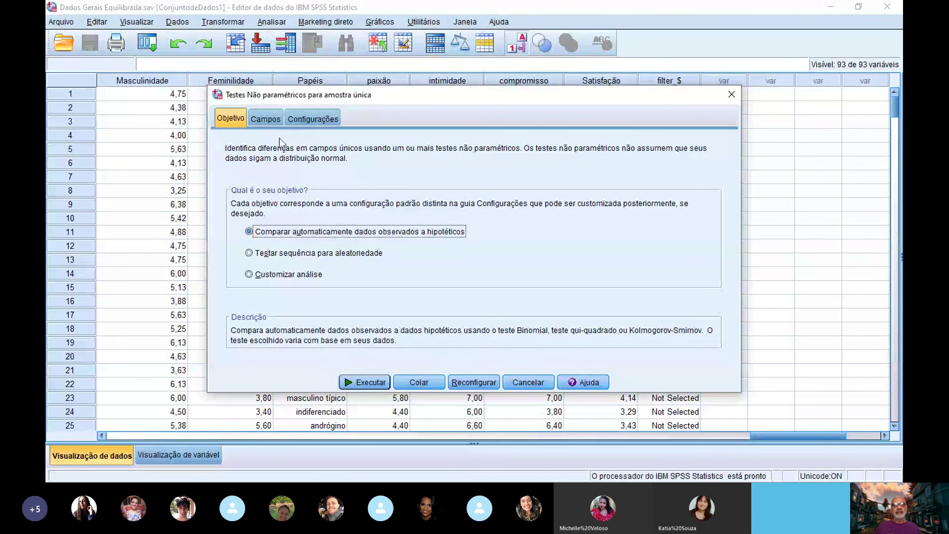
click(266, 119)
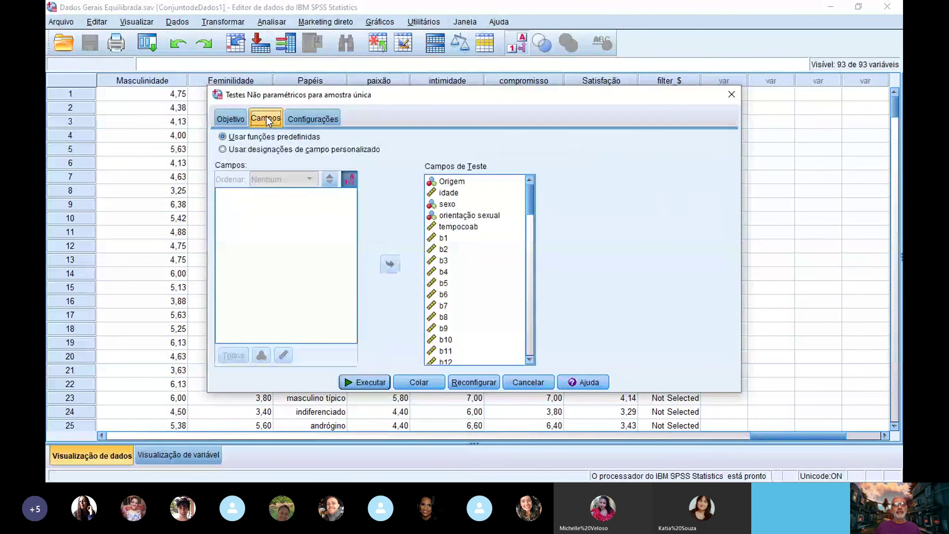
click(316, 118)
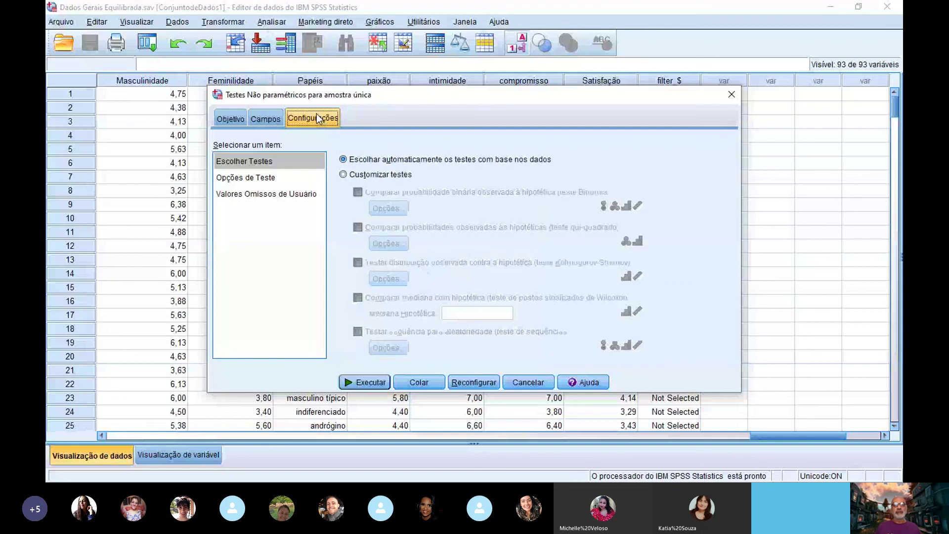
Remove Papéis from the test fields and run the one-sample tests with automatic comparison of observed to hypothetical data.
click(274, 119)
scroll(474, 255, down, 15)
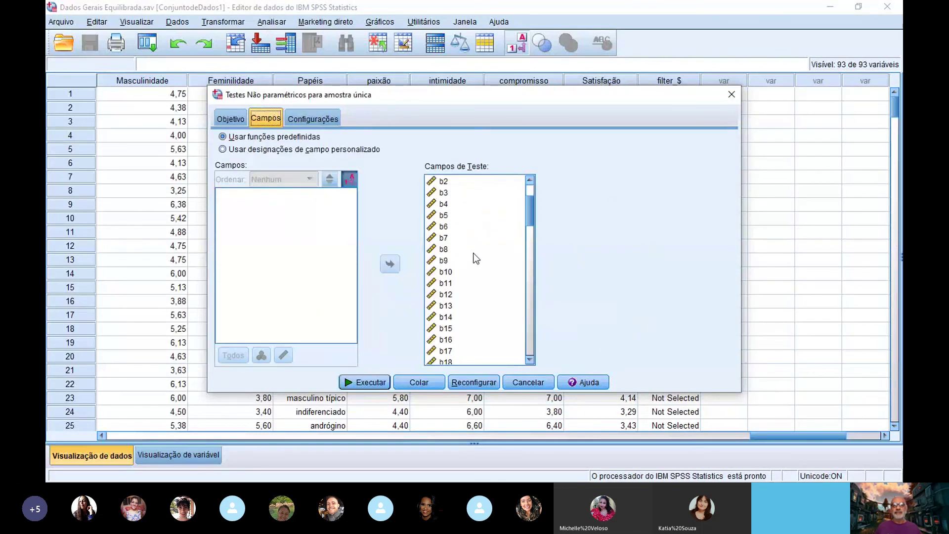
scroll(485, 253, down, 8)
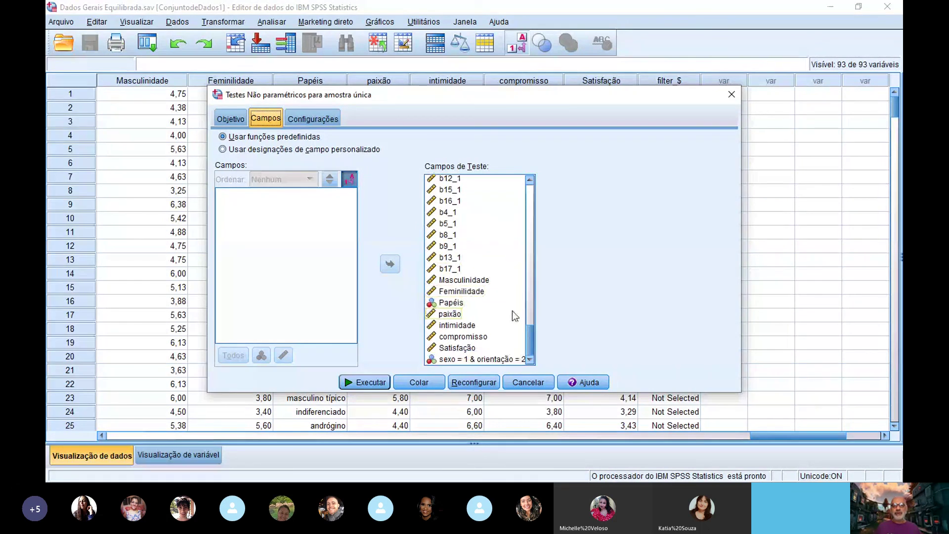
click(484, 308)
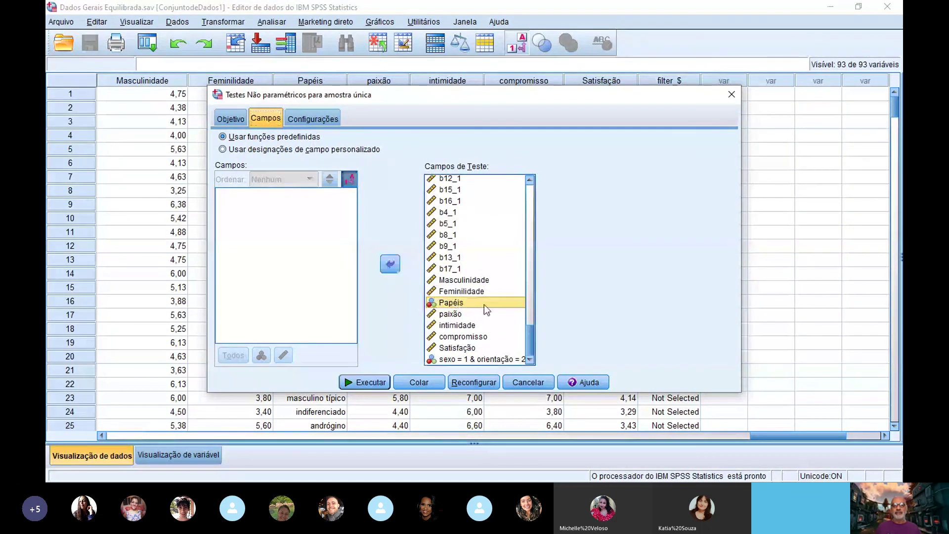
click(390, 265)
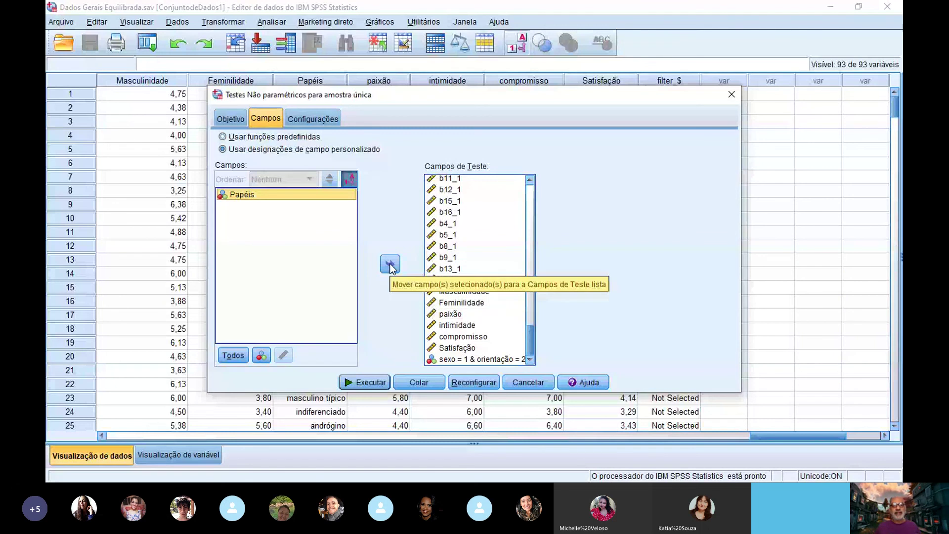
click(238, 119)
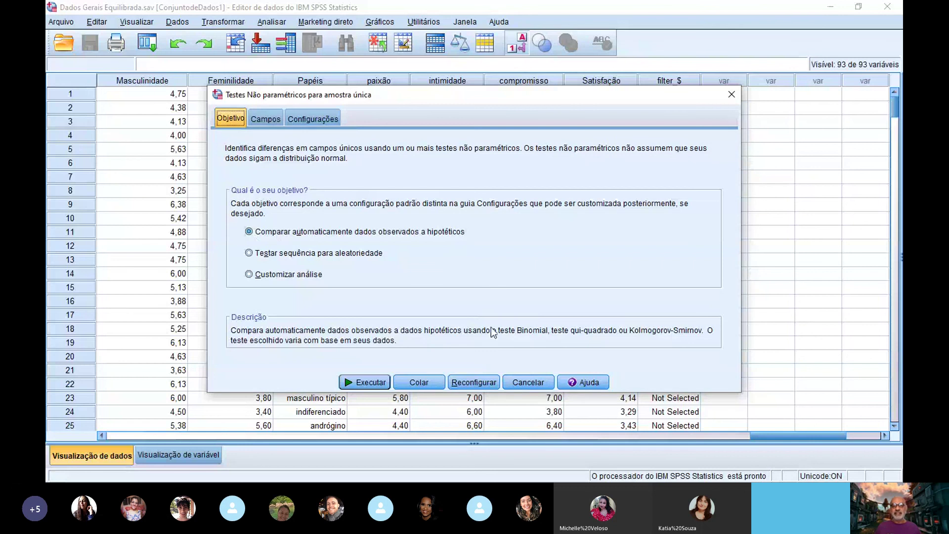
click(380, 384)
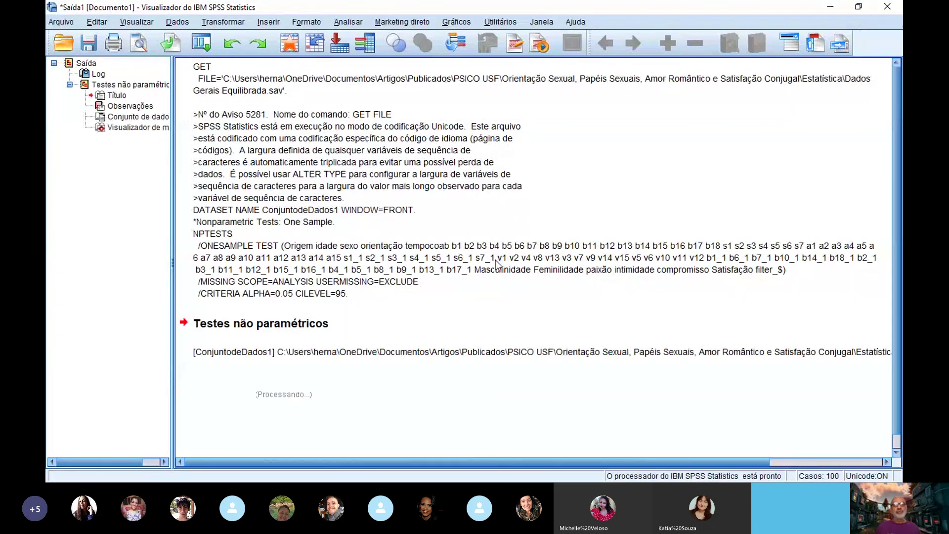
Examine the one-sample test syntax and the null hypothesis decisions in the hypothesis test summary table.
click(497, 263)
scroll(512, 243, down, 1)
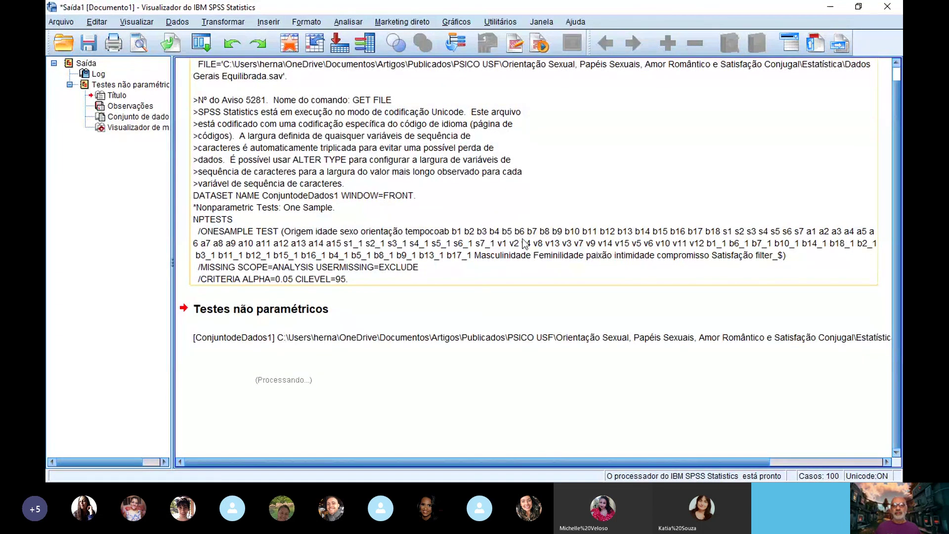
click(588, 301)
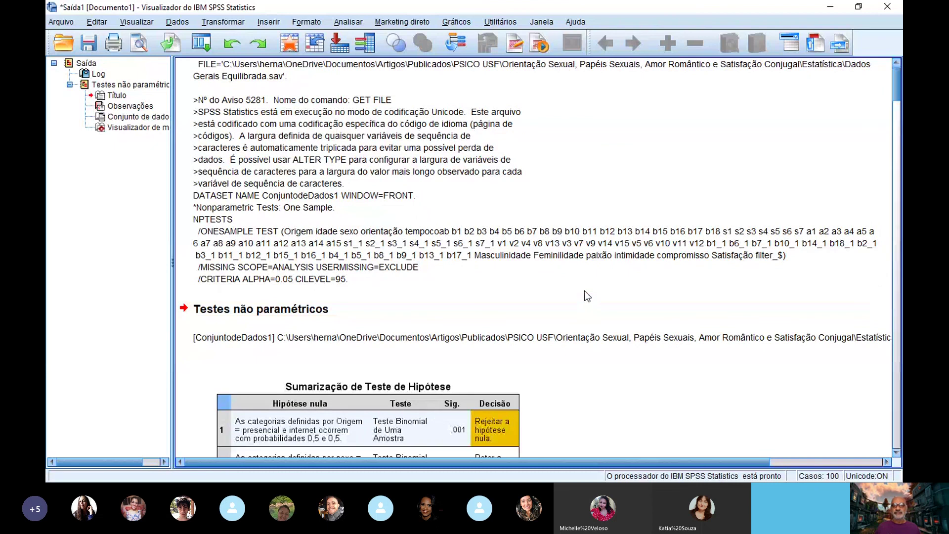
scroll(585, 291, down, 5)
scroll(581, 275, down, 10)
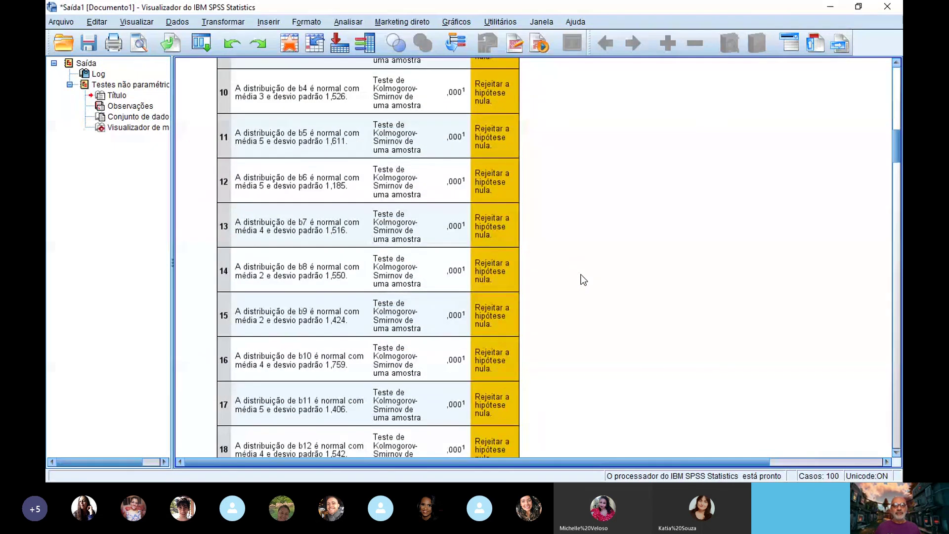
scroll(581, 275, down, 3)
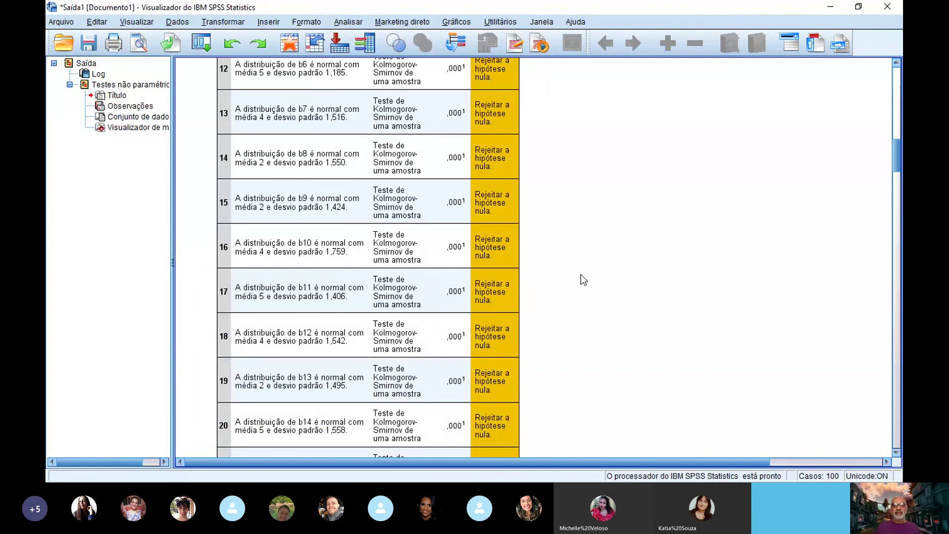
scroll(581, 275, down, 9)
scroll(581, 276, down, 14)
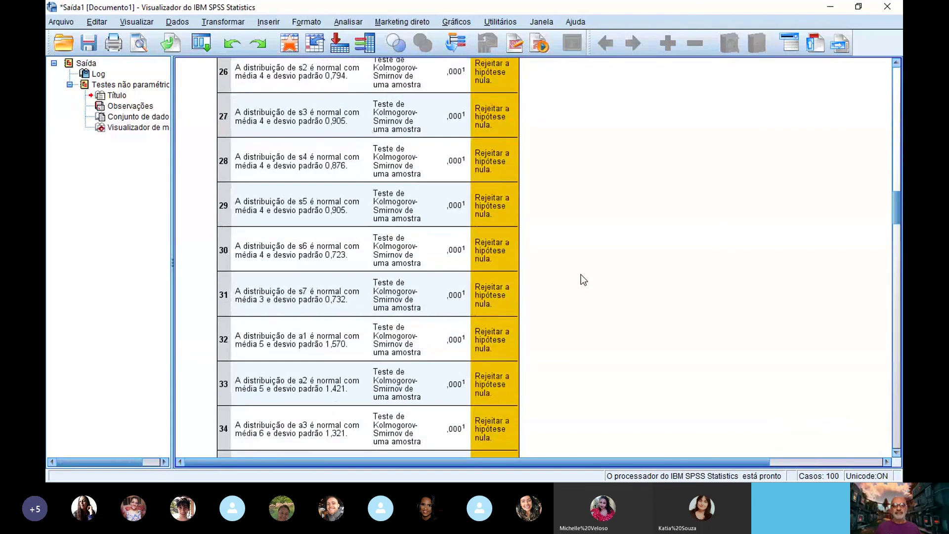
scroll(582, 278, down, 20)
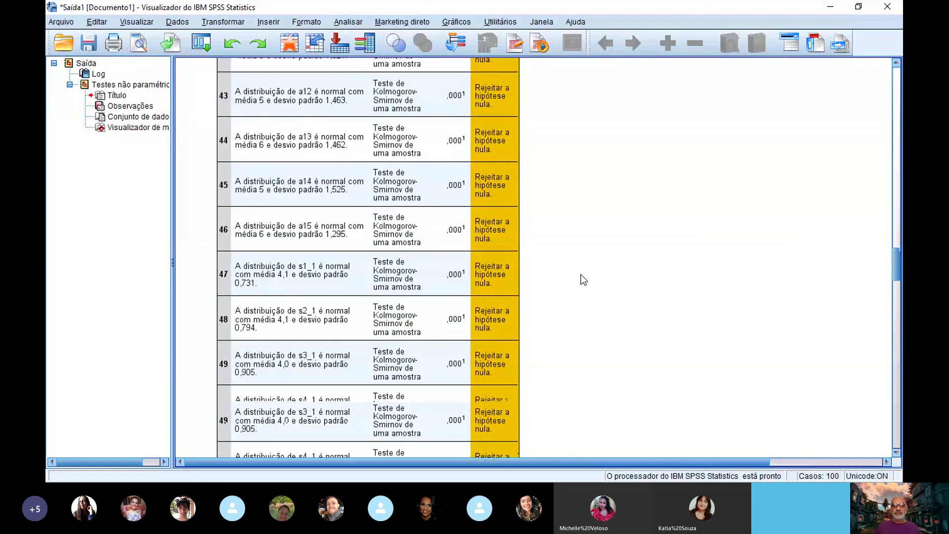
scroll(588, 271, down, 17)
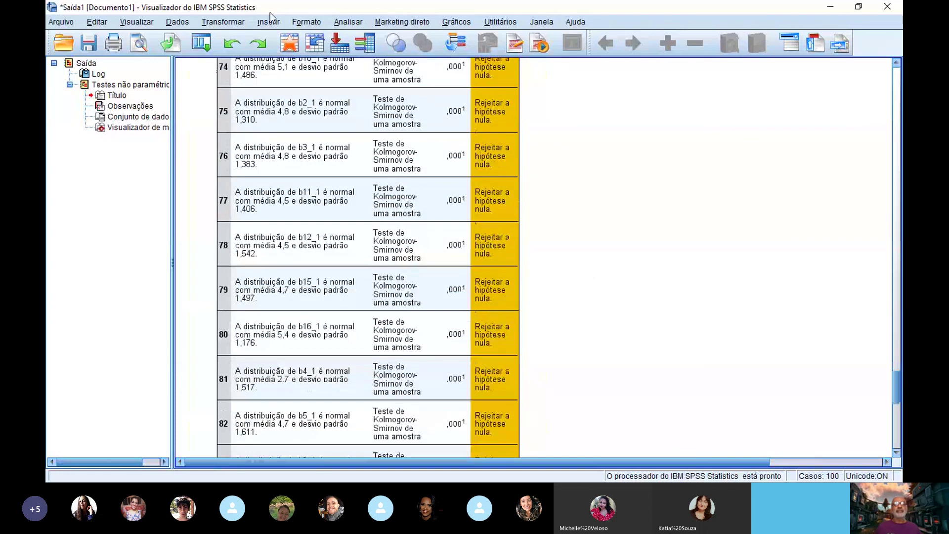
click(349, 22)
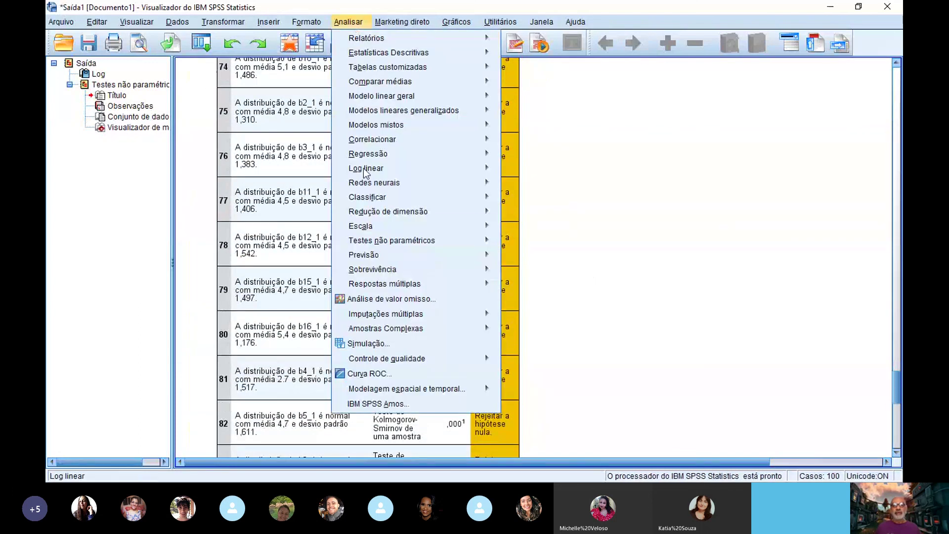
mouse_move(379, 241)
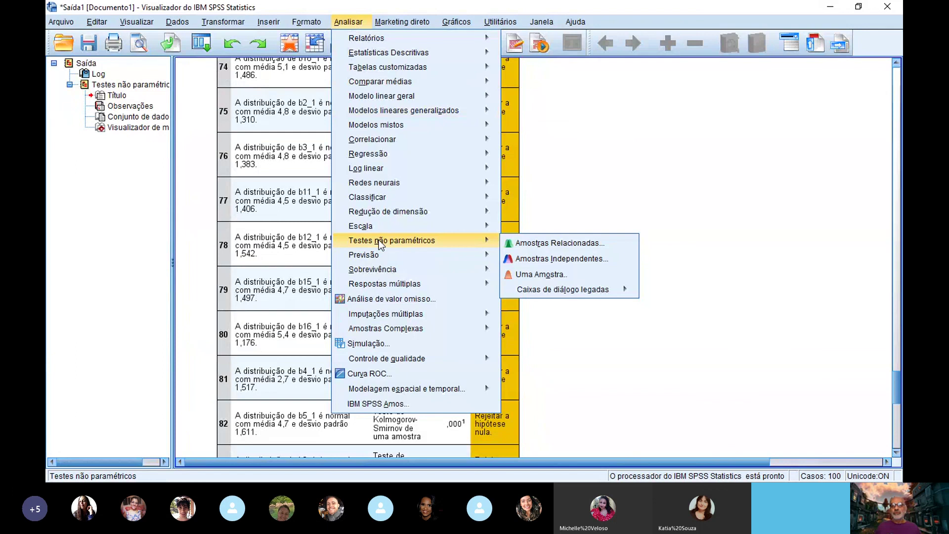
mouse_move(557, 291)
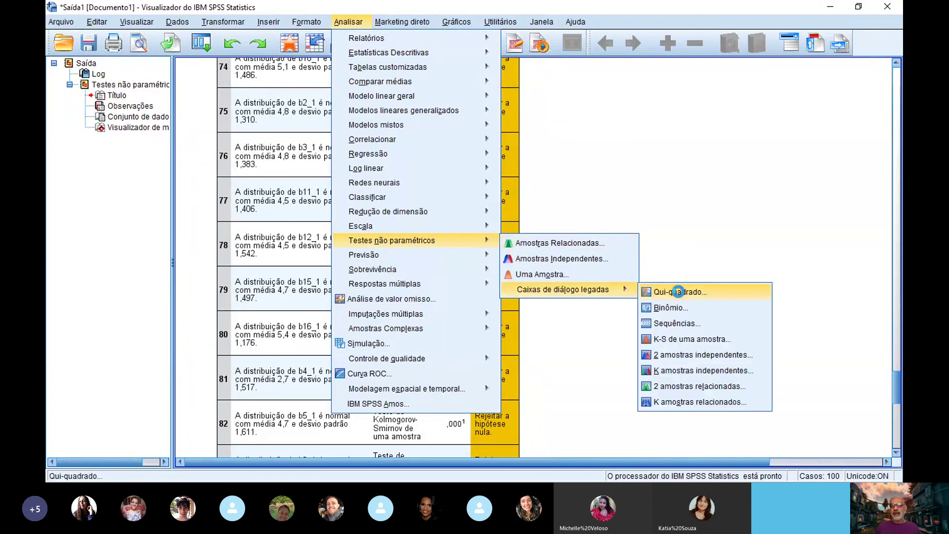
click(678, 293)
scroll(378, 191, down, 10)
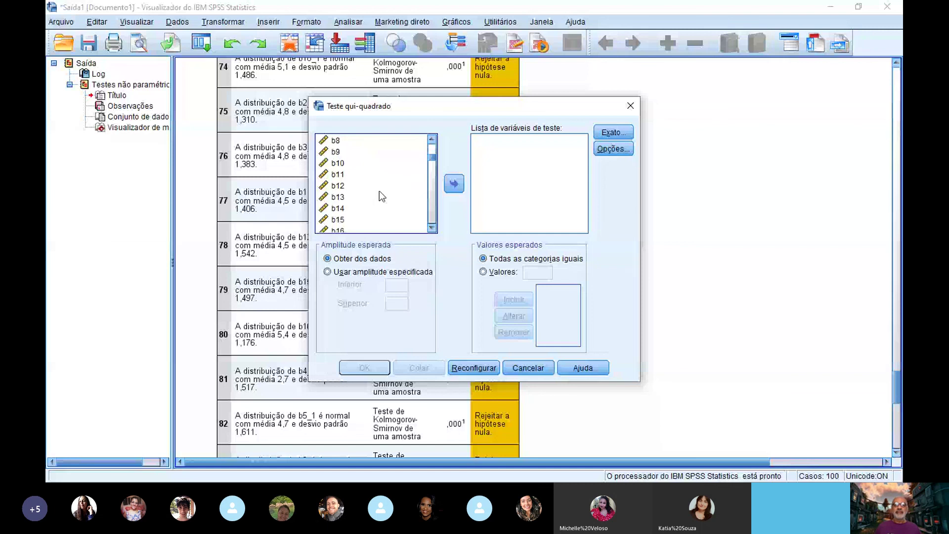
scroll(386, 194, down, 5)
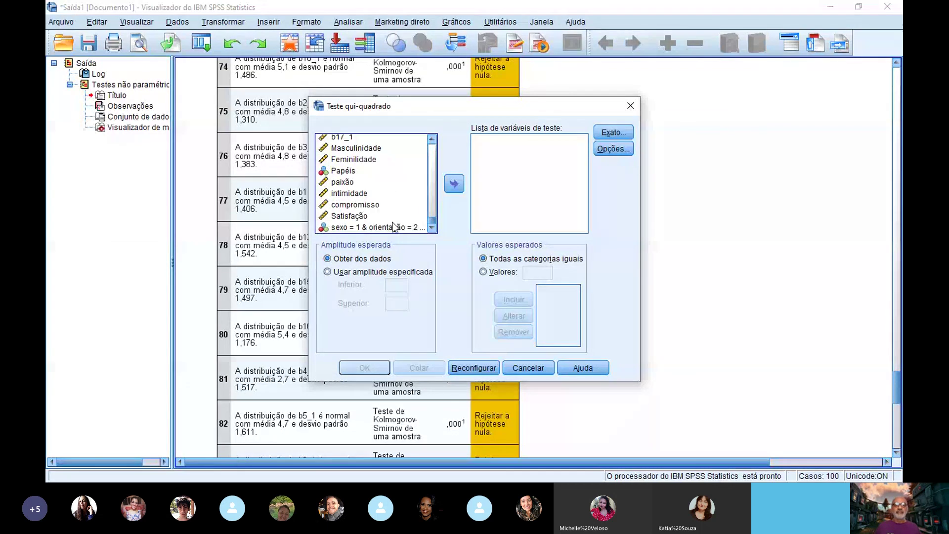
click(545, 370)
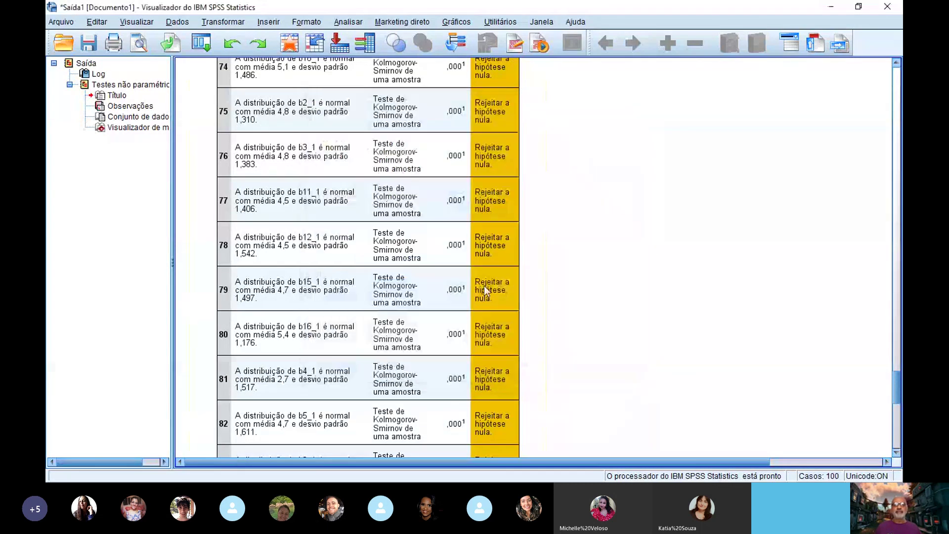
Run a legacy chi-square test on Papéis with all categories expected equal and show its frequency and test statistics tables.
click(349, 22)
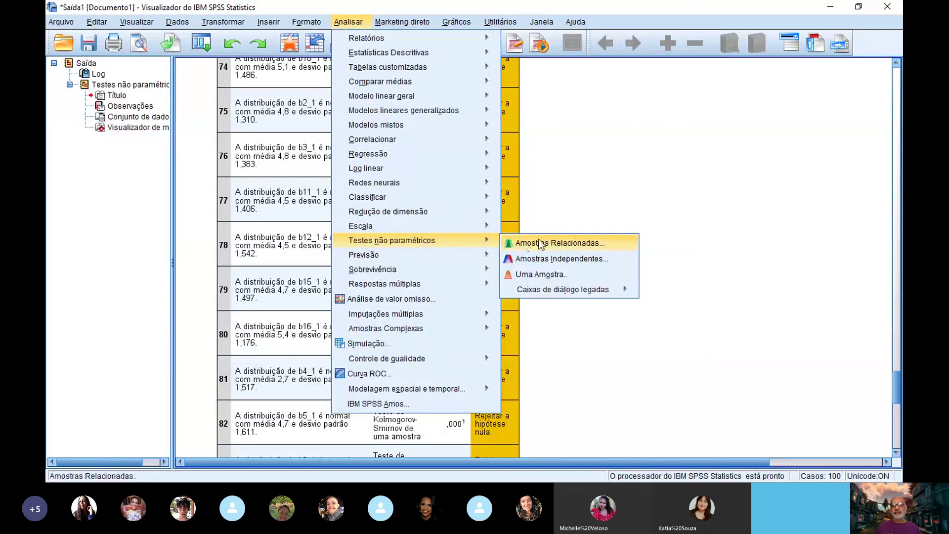
mouse_move(581, 291)
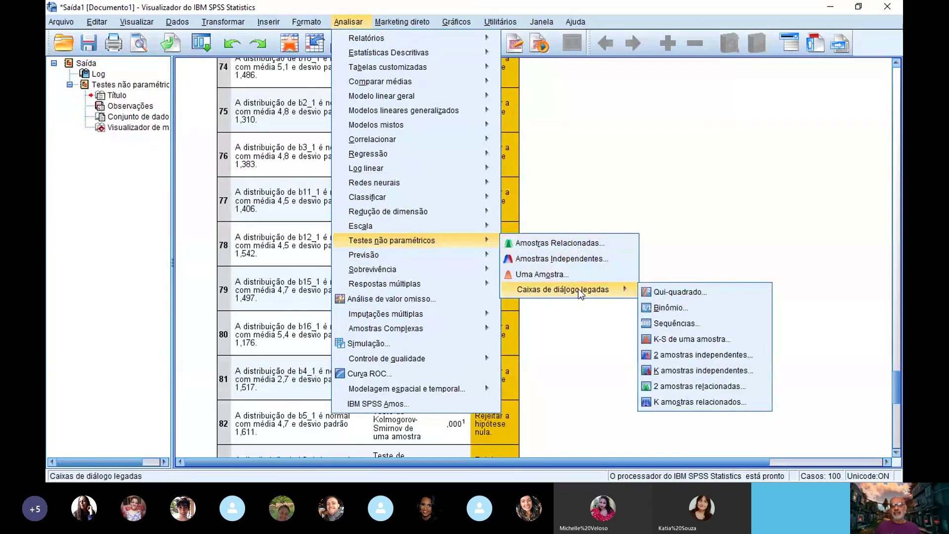
click(695, 292)
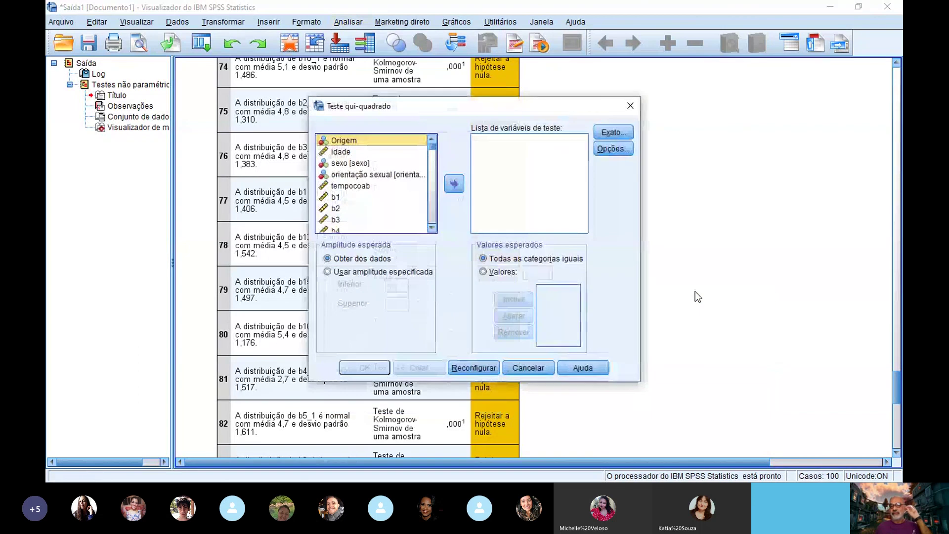
scroll(394, 194, down, 10)
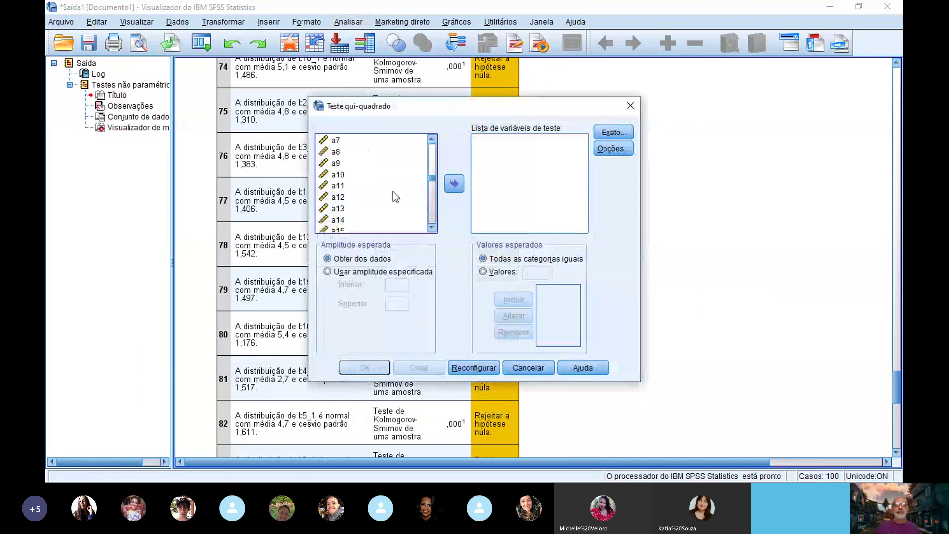
scroll(396, 189, up, 4)
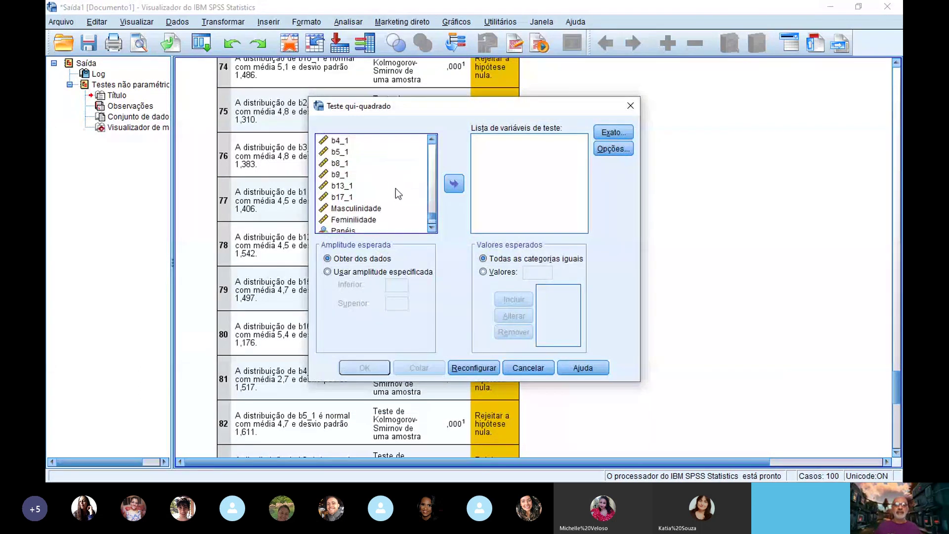
scroll(395, 188, down, 4)
click(341, 171)
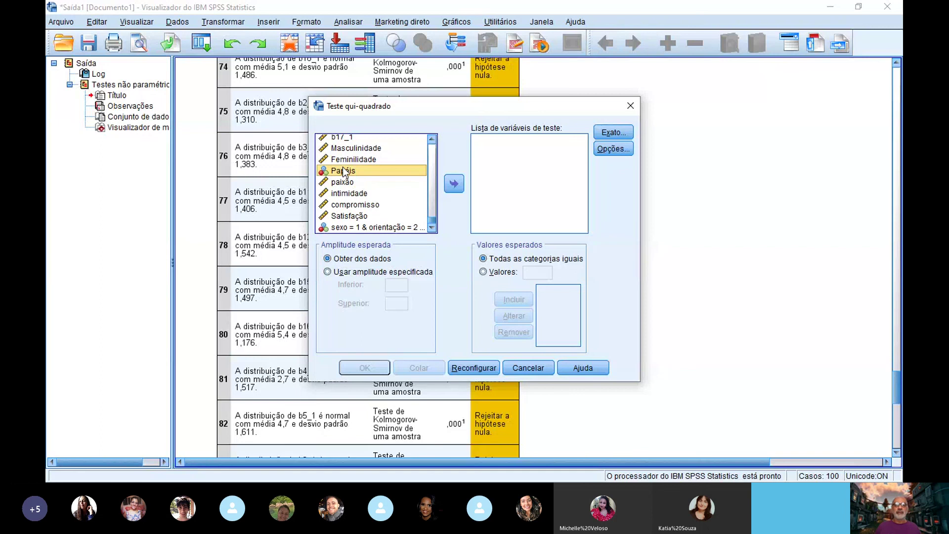
click(455, 187)
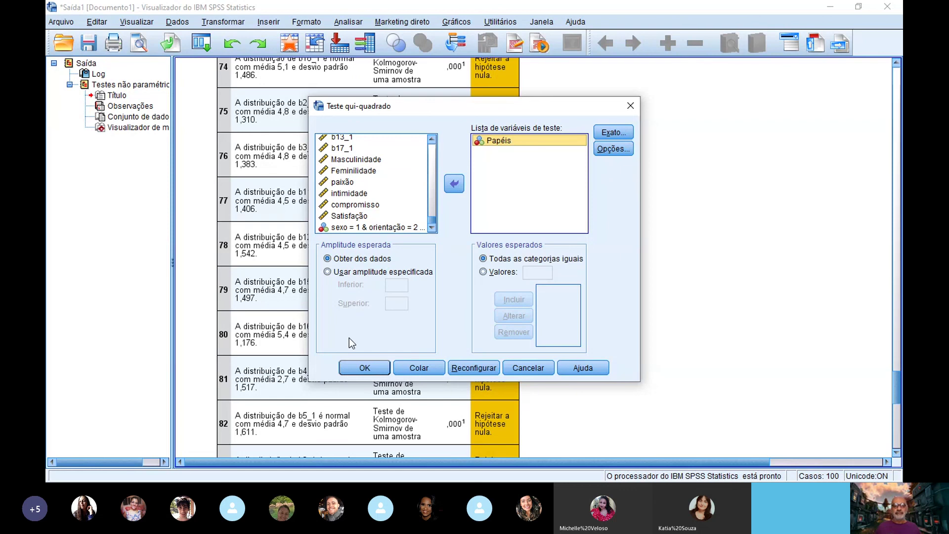
click(365, 368)
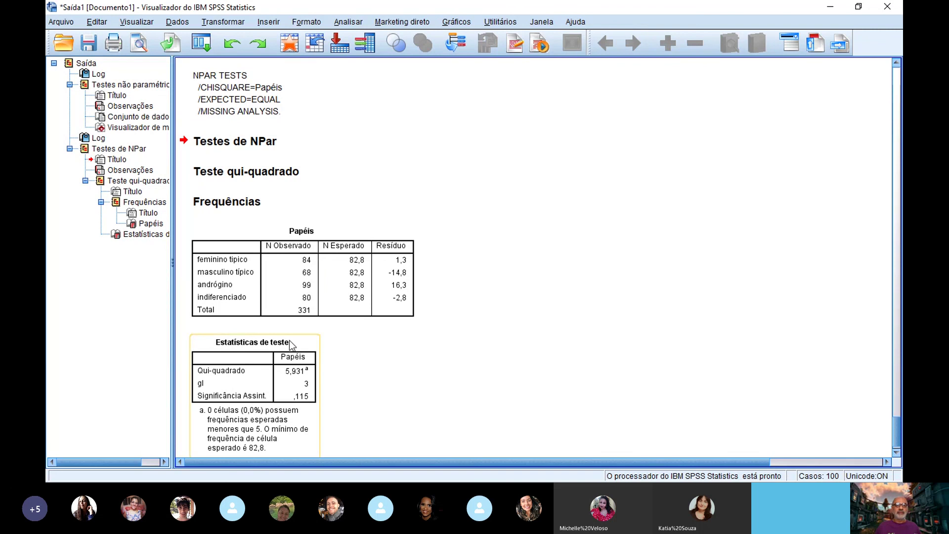
scroll(343, 358, down, 1)
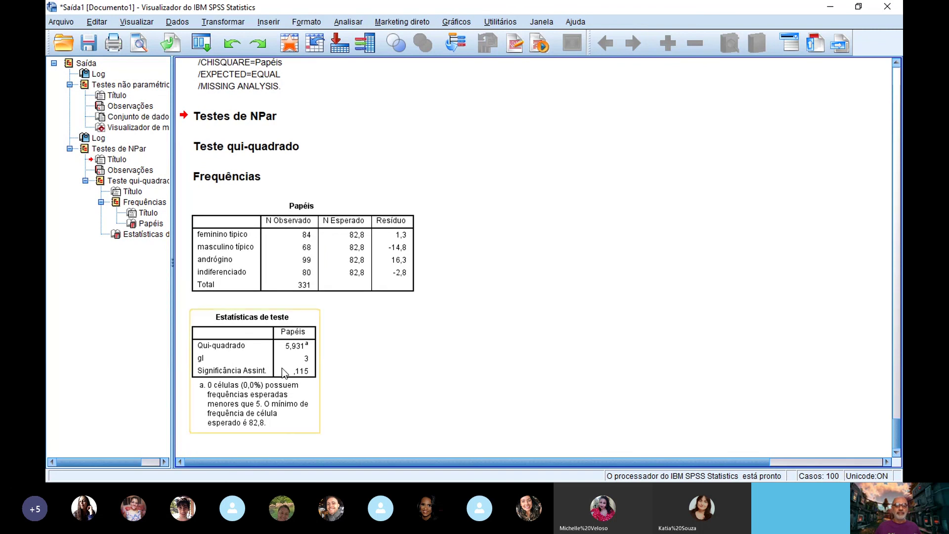